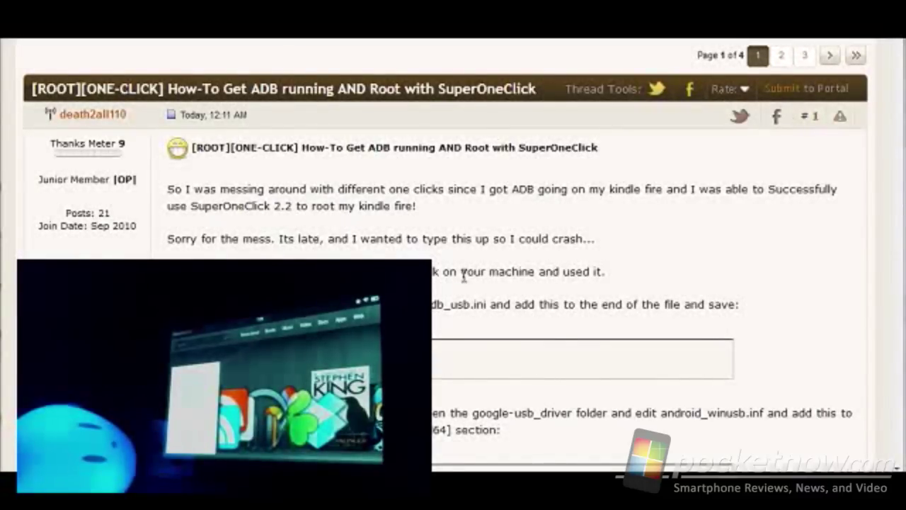
# Review the forum post's steps for allowing apps from unknown sources.
pyautogui.scroll(-9, 466, 245)
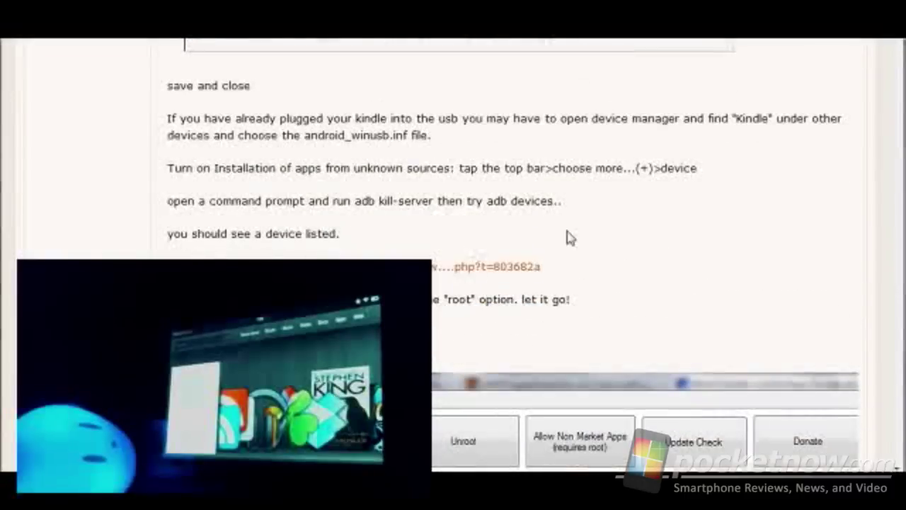
pyautogui.scroll(-2, 569, 244)
pyautogui.scroll(3, 567, 237)
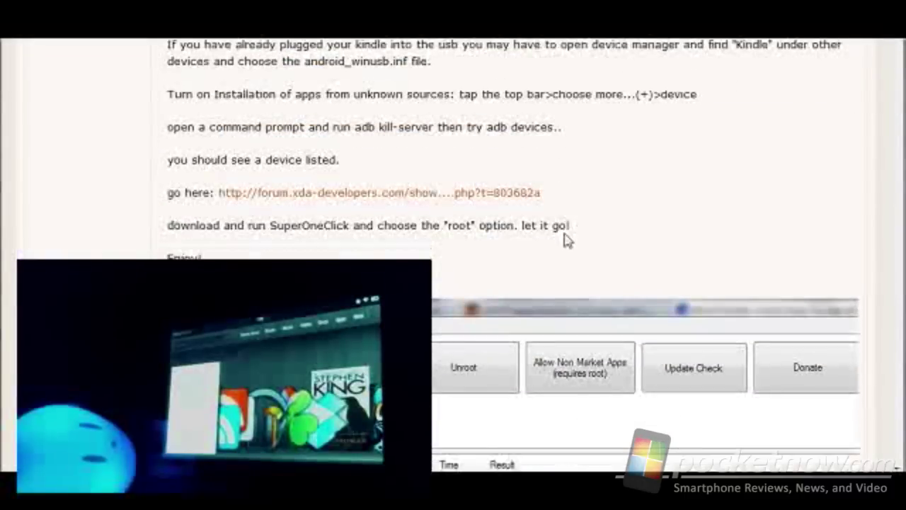
pyautogui.moveTo(710, 115); pyautogui.dragTo(459, 105)
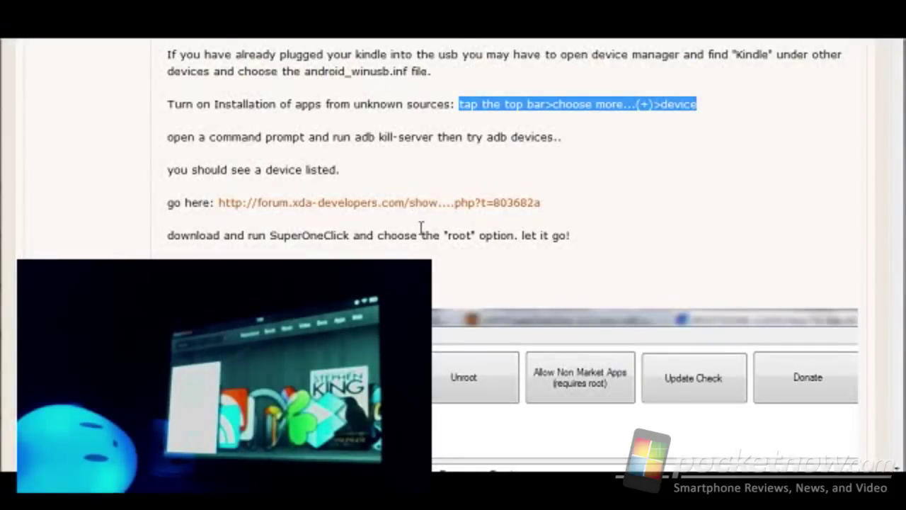
pyautogui.click(630, 149)
pyautogui.scroll(2, 512, 236)
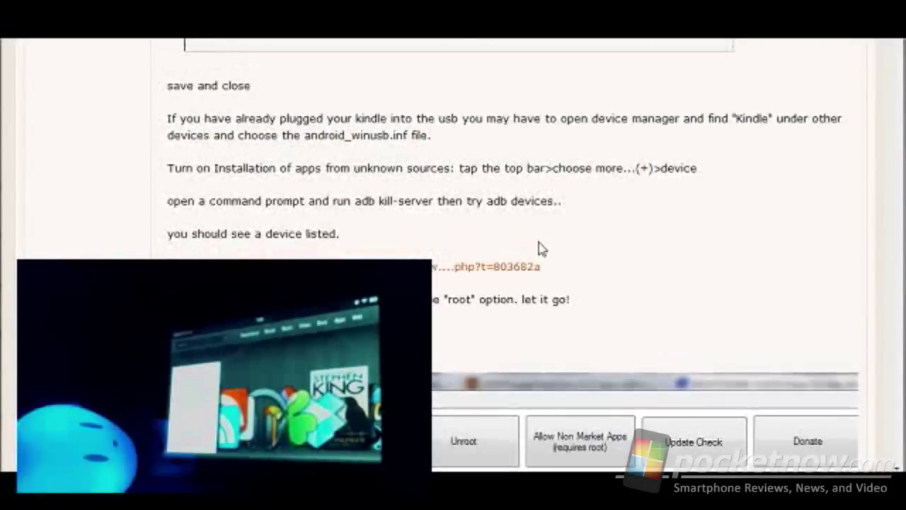
pyautogui.scroll(5, 538, 247)
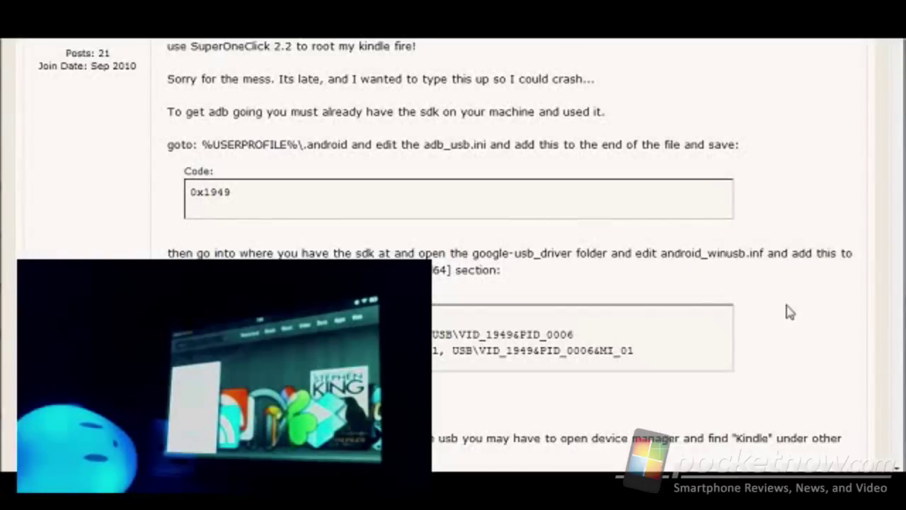
# Open adb_usb.ini from the .android folder, confirm 0x1949 on line 4, and close it.
pyautogui.hotkey('alt', 'Tab')
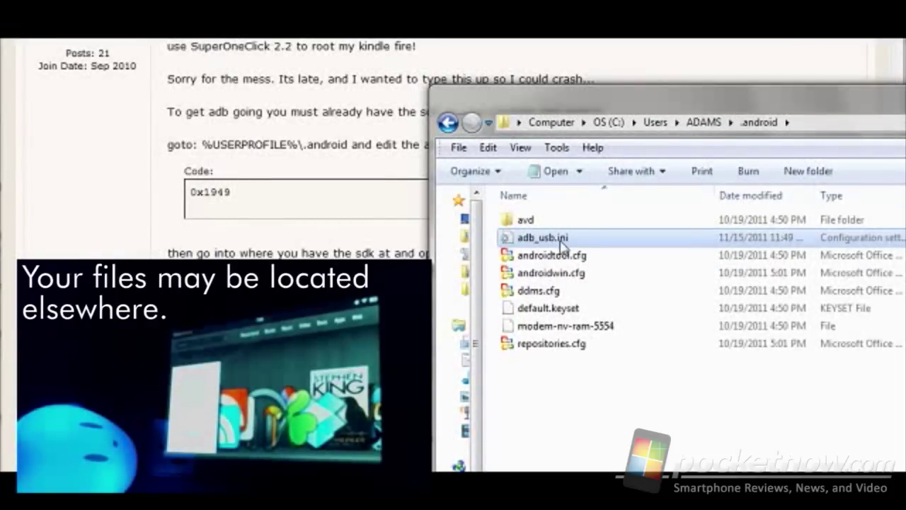
pyautogui.doubleClick(547, 241)
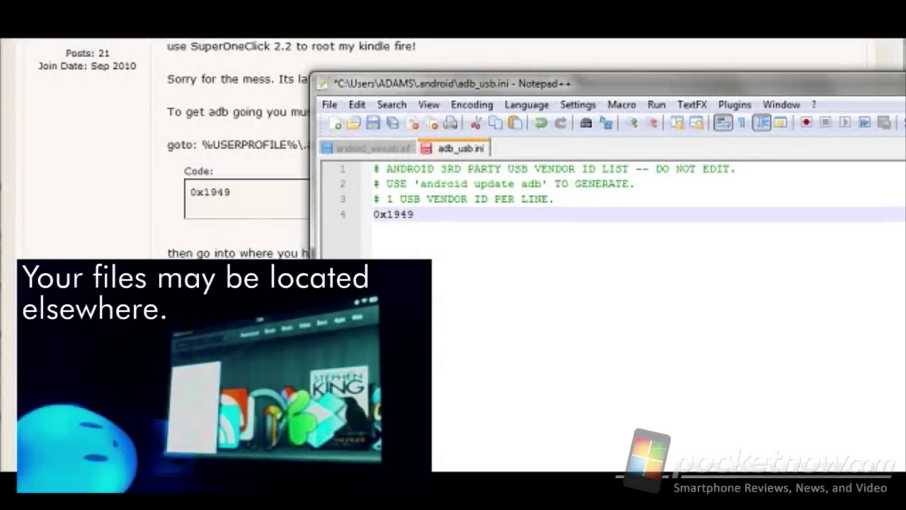
pyautogui.moveTo(421, 216); pyautogui.dragTo(366, 216)
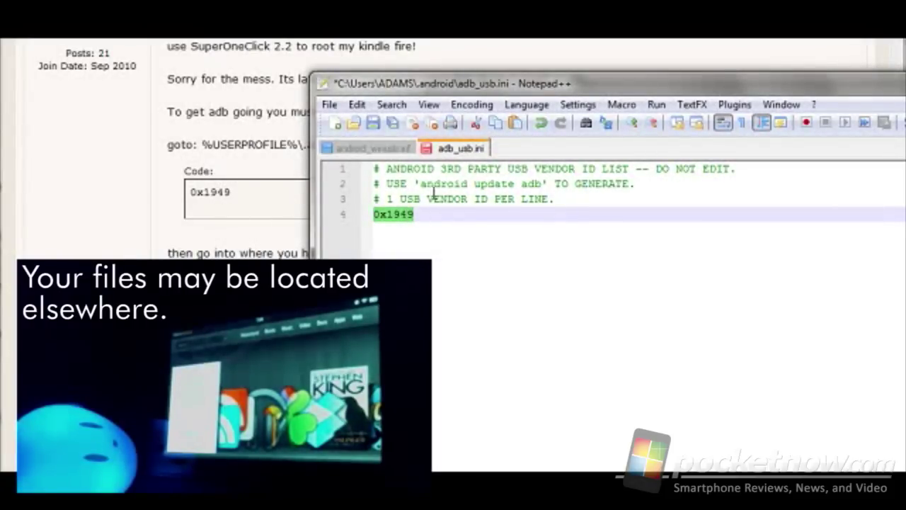
pyautogui.rightClick(444, 150)
pyautogui.click(463, 160)
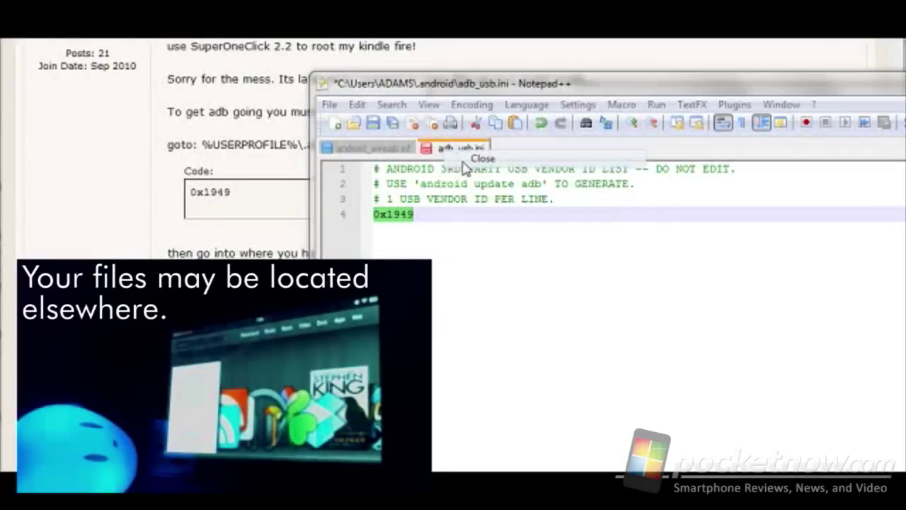
# Close adb_usb.ini without saving and return to the forum instructions.
pyautogui.click(484, 323)
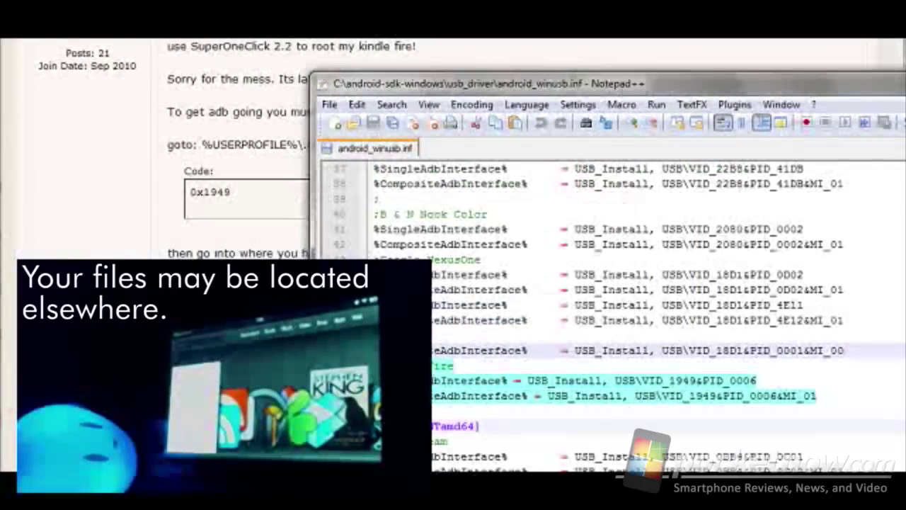
pyautogui.hotkey('alt', 'F4')
pyautogui.scroll(-5, 510, 255)
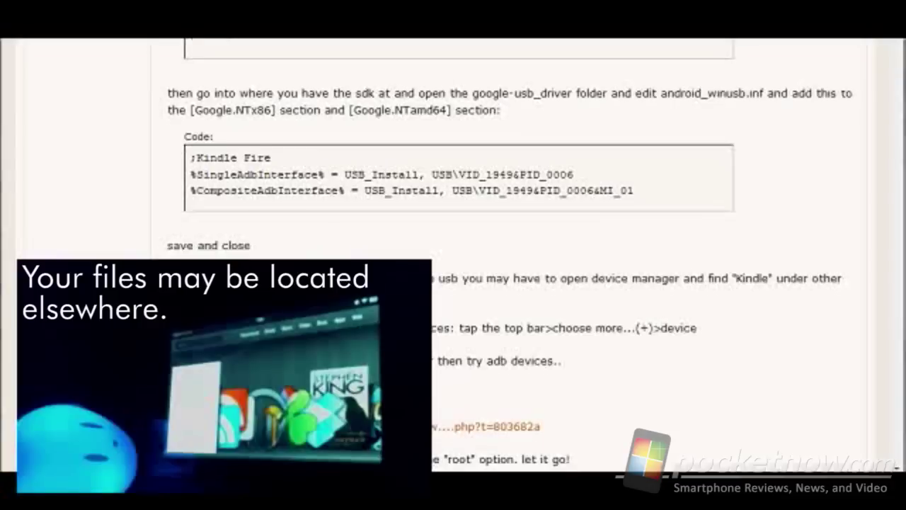
pyautogui.scroll(-1, 480, 181)
pyautogui.scroll(1, 480, 182)
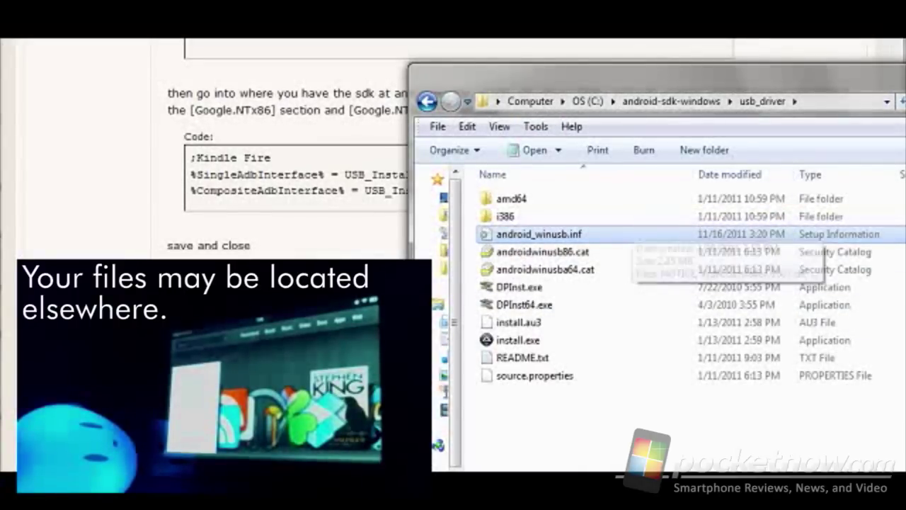
# Open android_winusb.inf and select the three Kindle Fire code lines in the forum post.
pyautogui.doubleClick(620, 233)
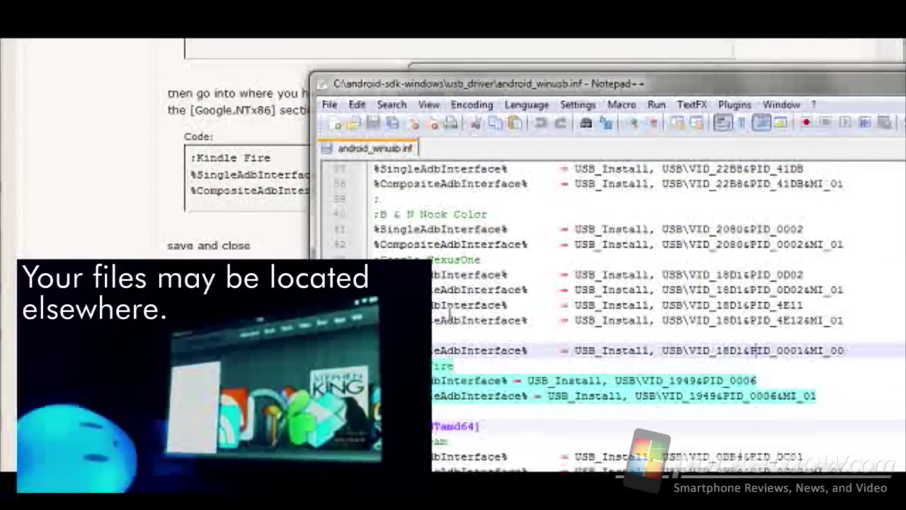
pyautogui.scroll(-3, 450, 313)
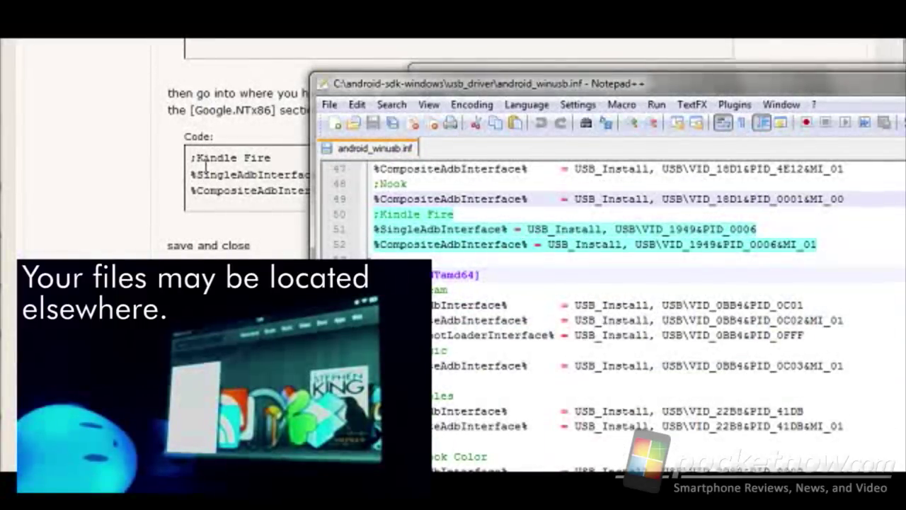
pyautogui.click(132, 247)
pyautogui.scroll(-2, 132, 249)
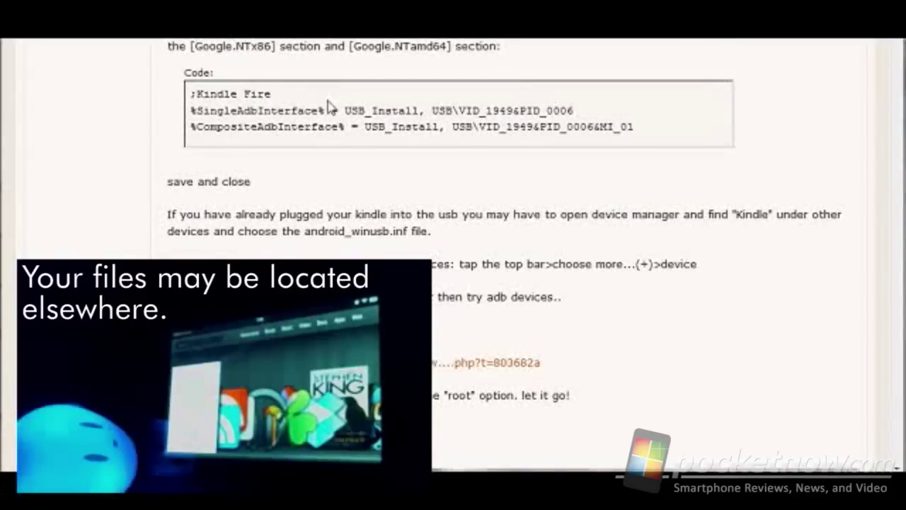
pyautogui.moveTo(190, 93); pyautogui.dragTo(653, 129)
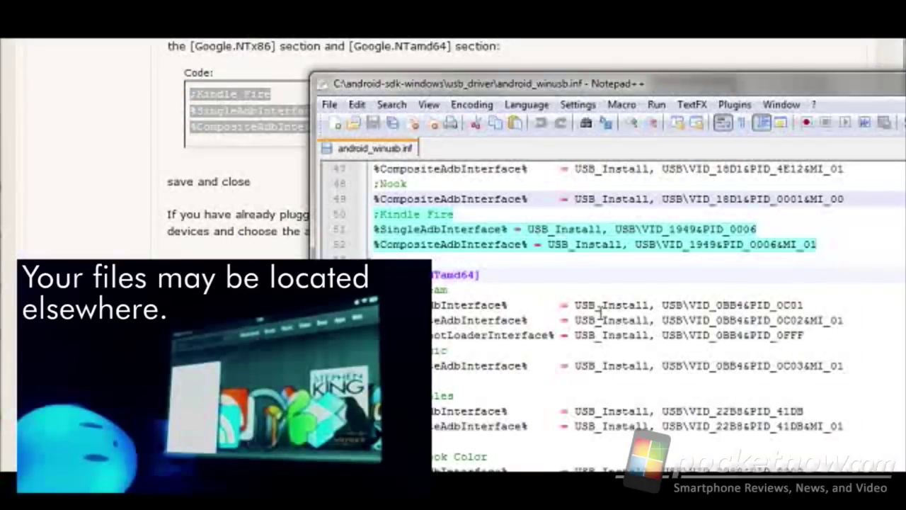
pyautogui.scroll(10, 480, 362)
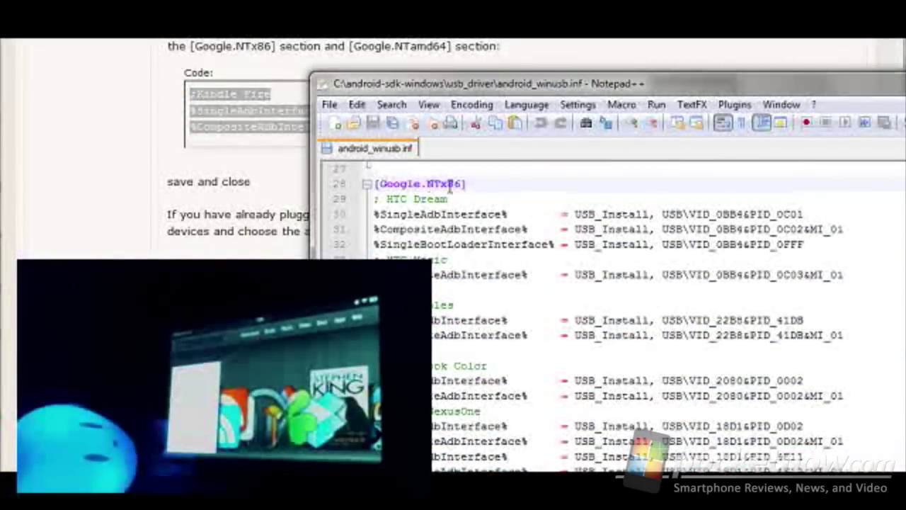
pyautogui.scroll(-8, 496, 189)
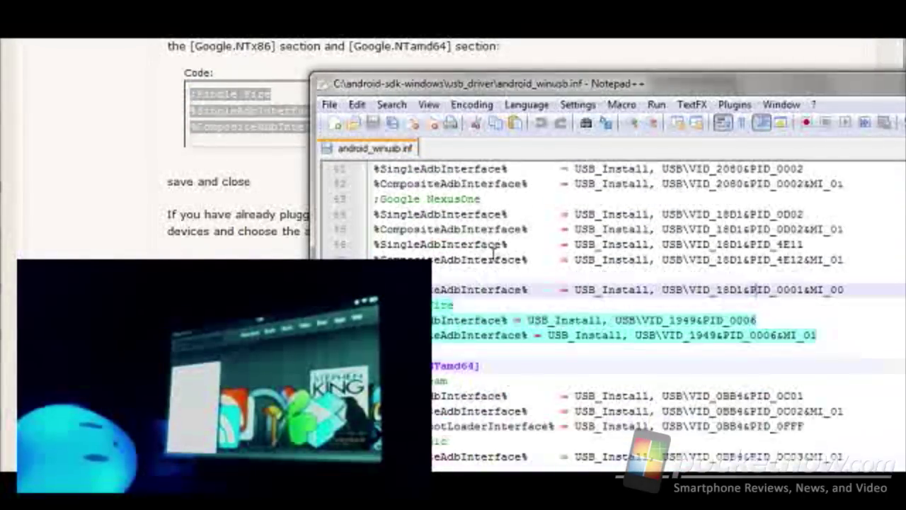
pyautogui.scroll(-2, 495, 250)
pyautogui.scroll(-1, 475, 281)
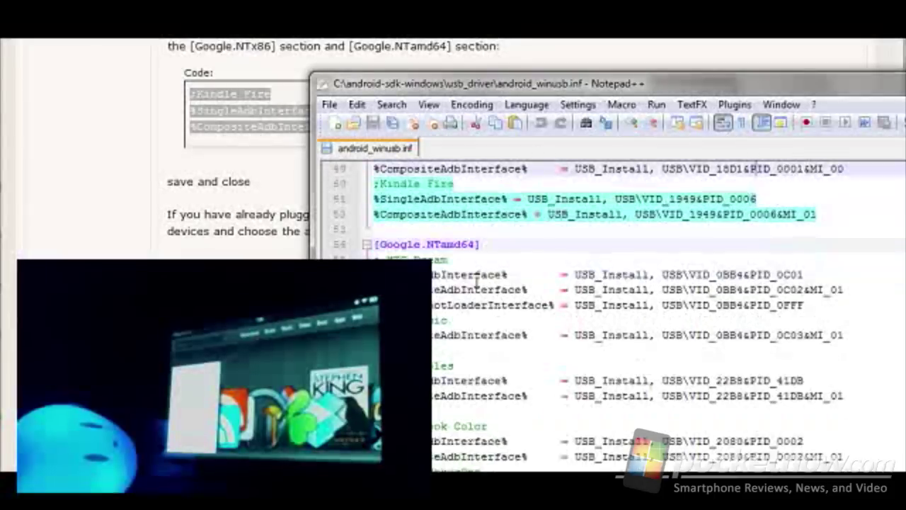
pyautogui.scroll(-2, 459, 358)
pyautogui.scroll(-6, 459, 357)
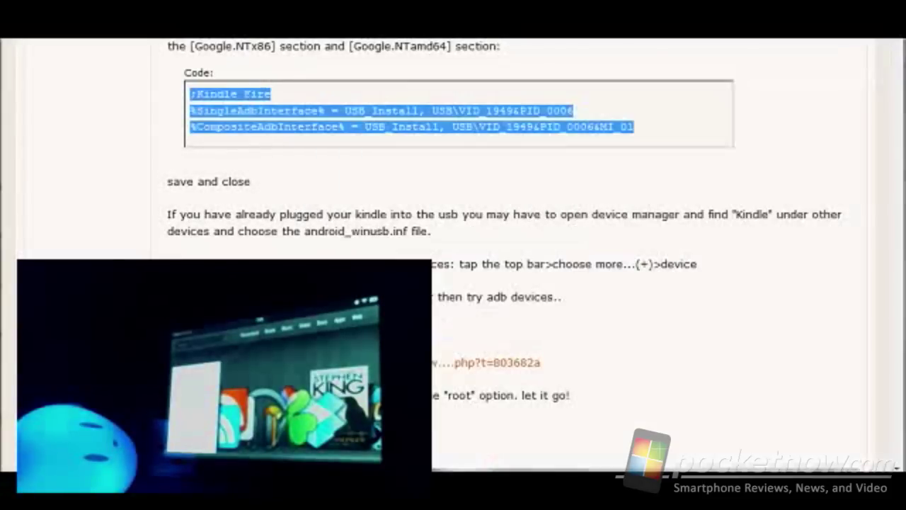
pyautogui.click(408, 246)
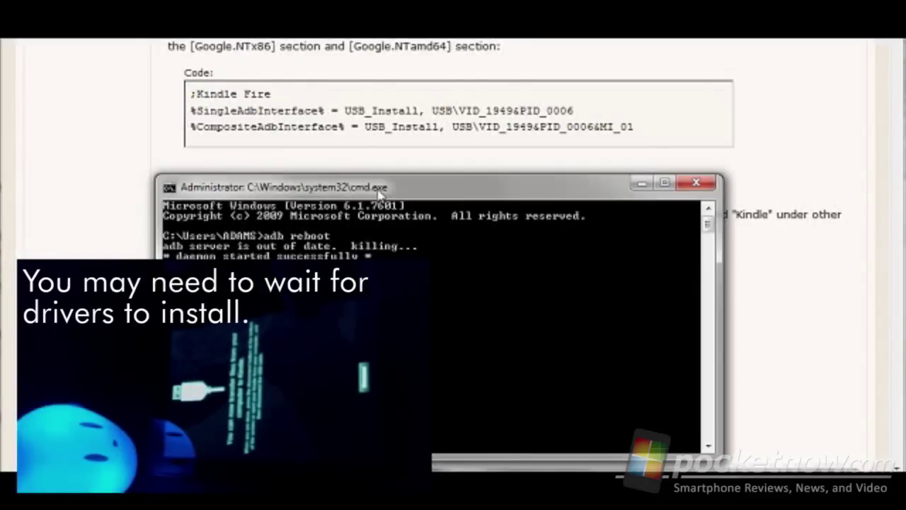
# Drag the administrator Command Prompt window up and to the right.
pyautogui.moveTo(380, 190); pyautogui.dragTo(423, 65)
# Clear the console with cls after 'clear' fails, then run adb devices to list the Kindle.
pyautogui.write('clear')
pyautogui.press('Return')
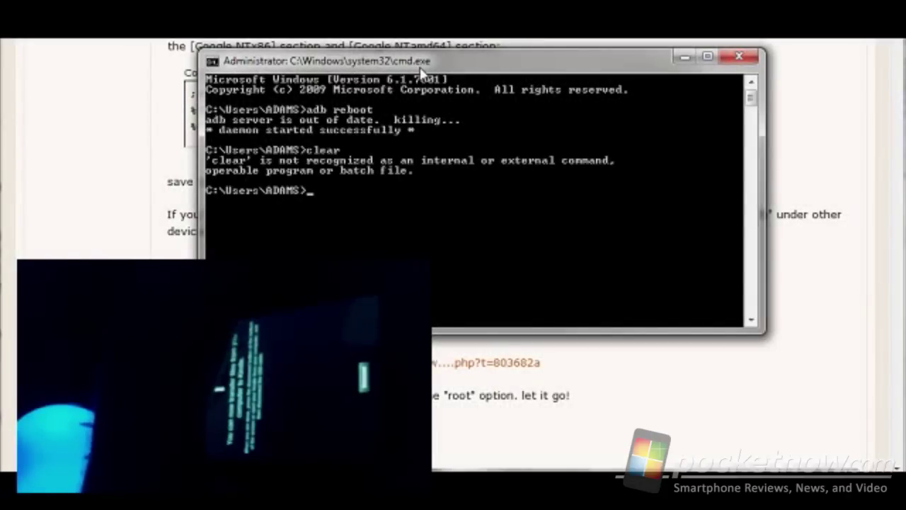
pyautogui.scroll(-2, 554, 202)
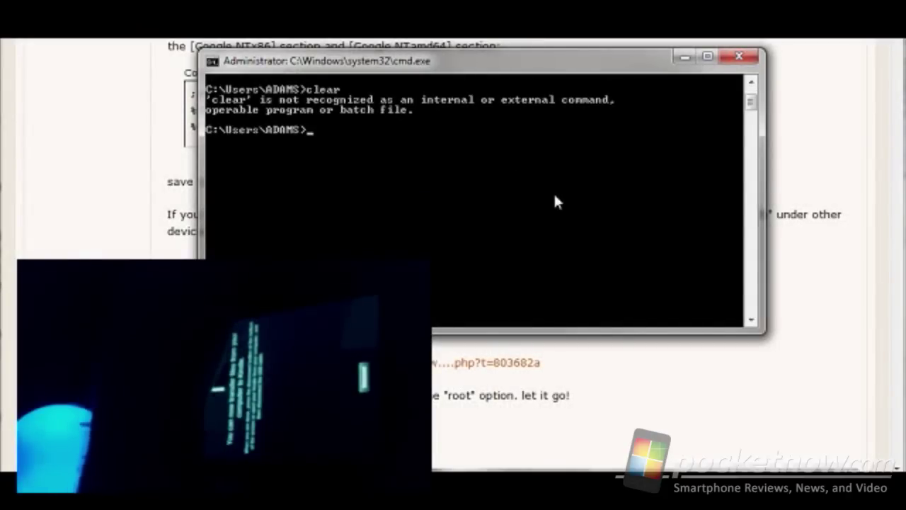
pyautogui.write('cls')
pyautogui.press('Return')
pyautogui.write('adb d')
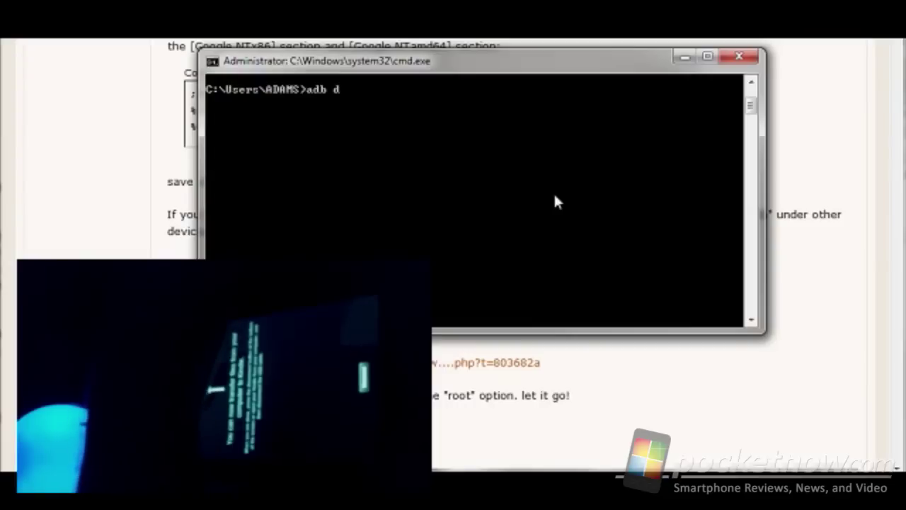
pyautogui.write('evices')
pyautogui.press('Return')
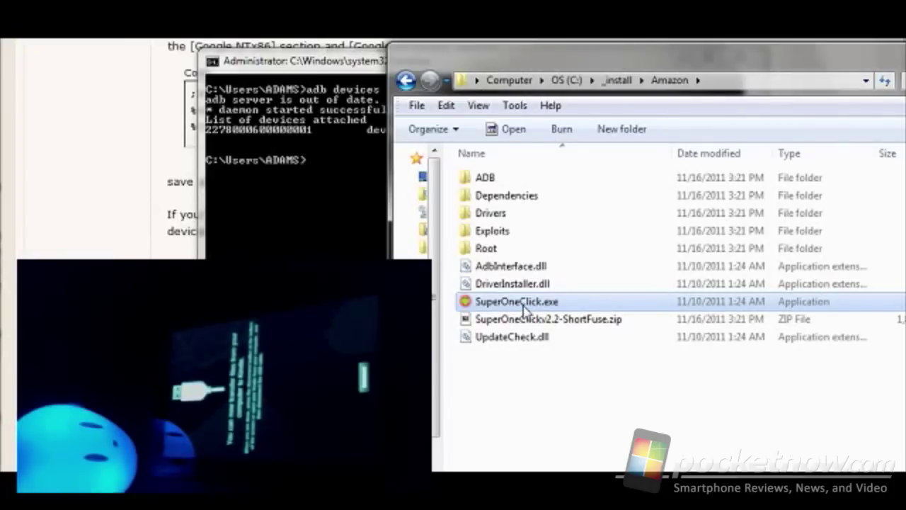
# Launch SuperOneClick.exe from _install\Amazon and move its window to the top-left.
pyautogui.doubleClick(523, 303)
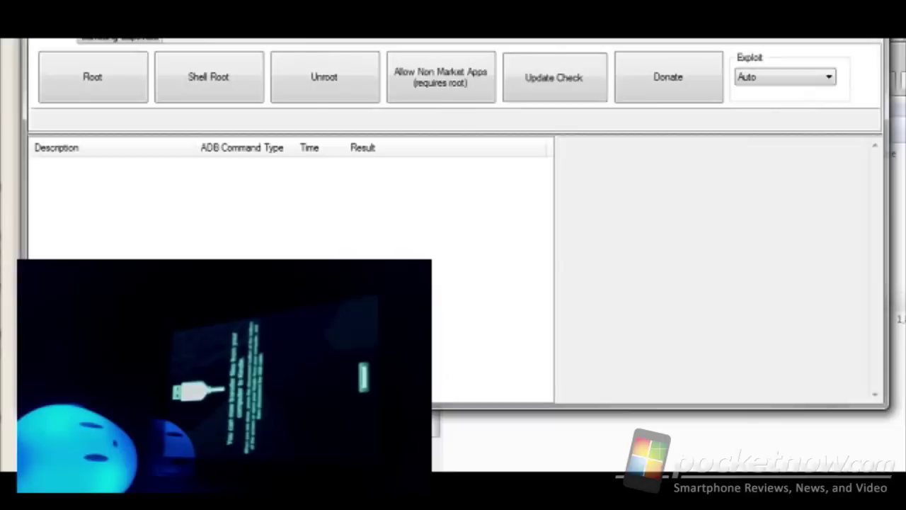
pyautogui.moveTo(538, 43); pyautogui.dragTo(543, 70)
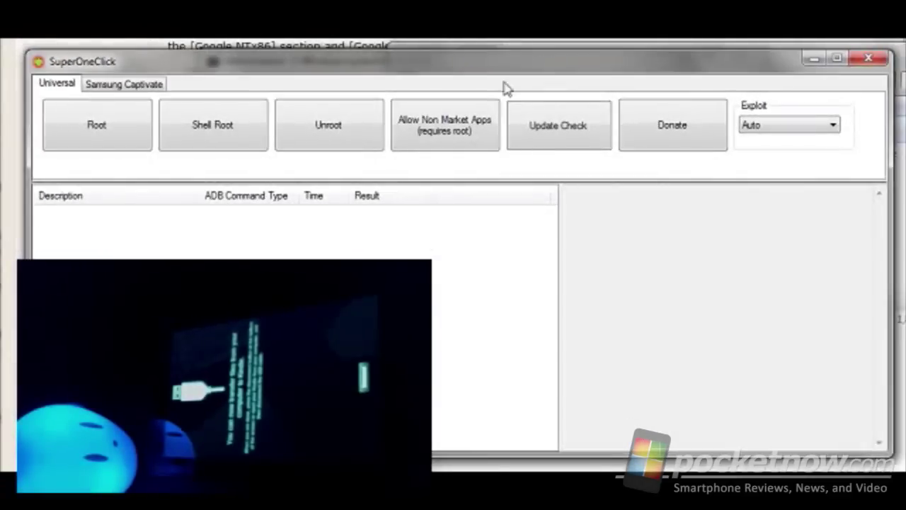
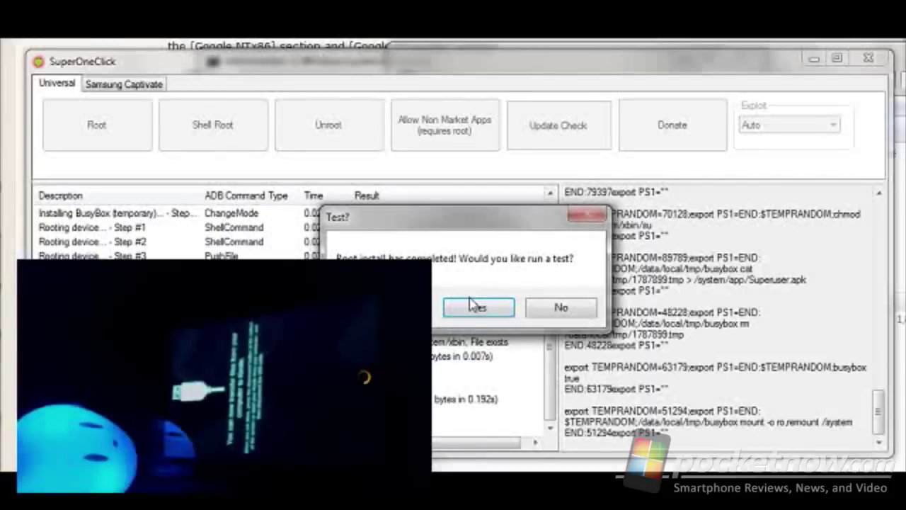
# Accept the post-root test and let the su command run on the phone to confirm root.
pyautogui.click(475, 308)
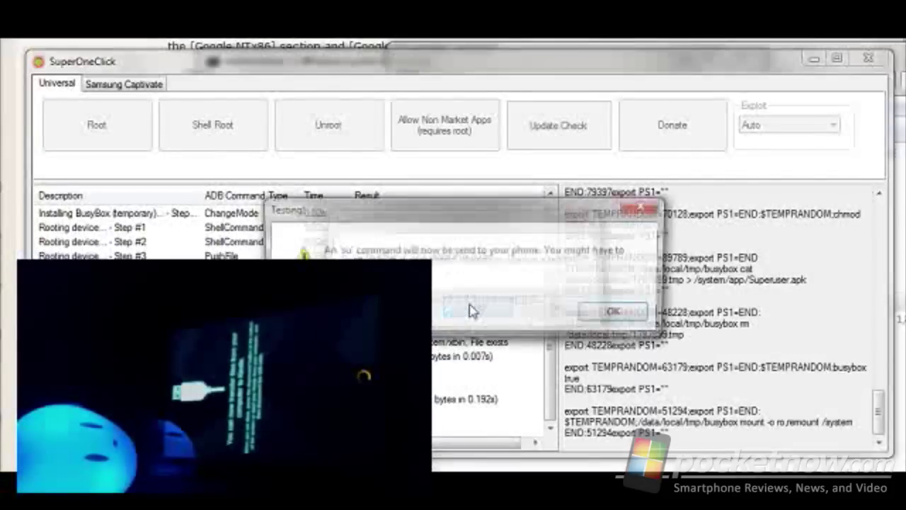
pyautogui.click(618, 316)
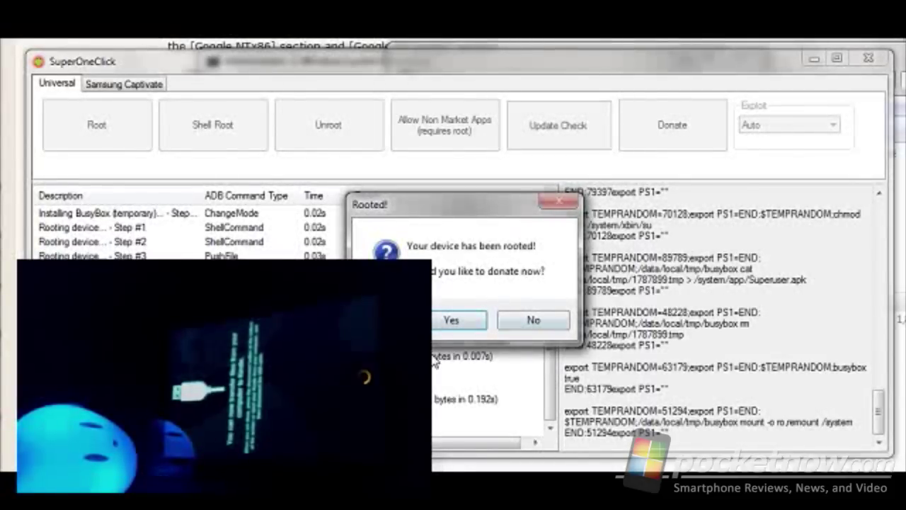
# Decline the donation prompt and close SuperOneClick.
pyautogui.click(531, 320)
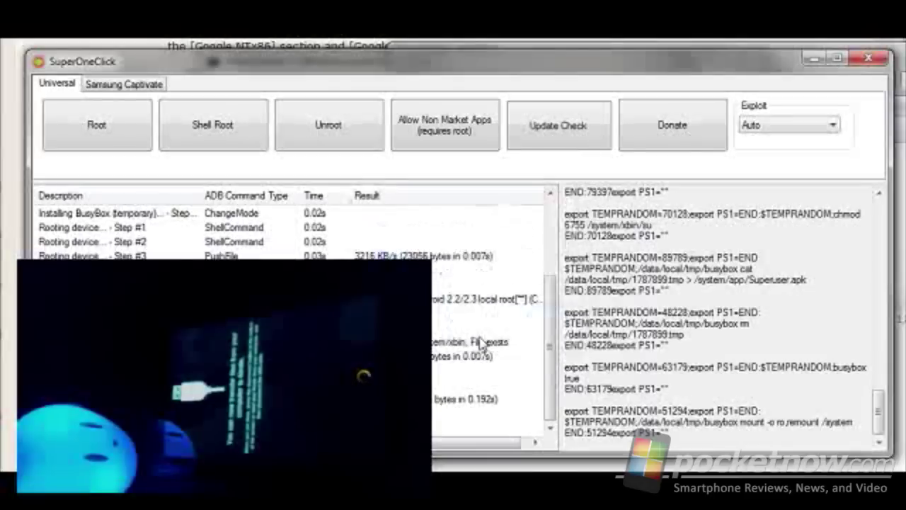
pyautogui.click(869, 59)
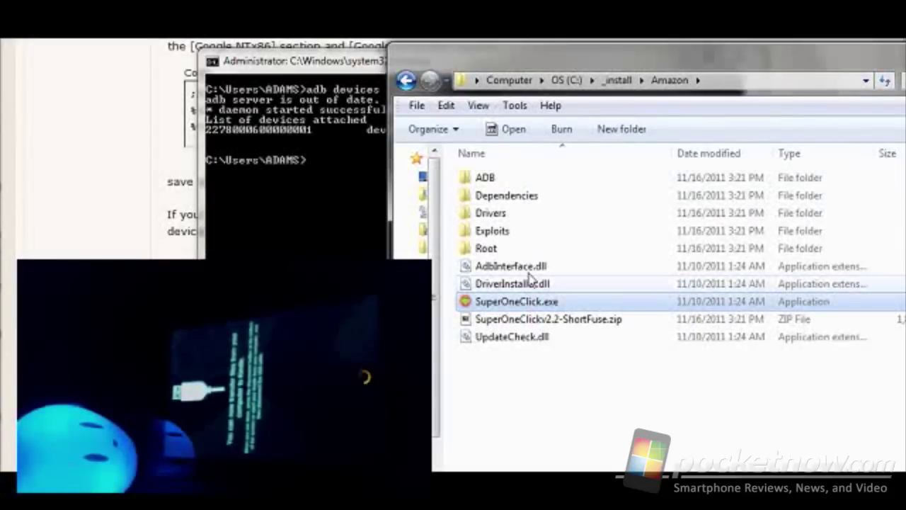